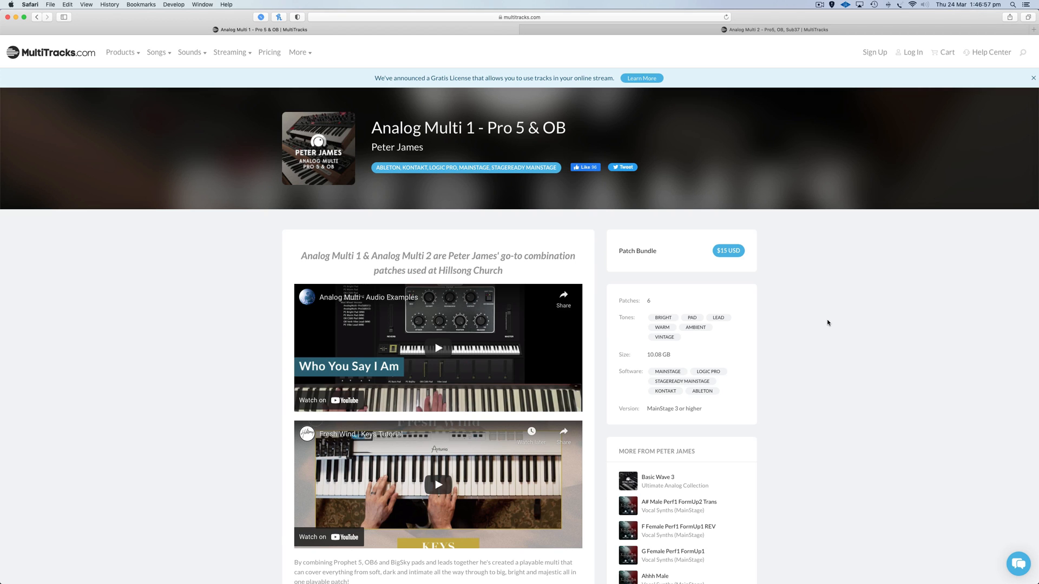
Look through the Analog Multi 2 - Pro5, OB, Sub37 product page and its patch previews, and minimise the browser window.
click(595, 33)
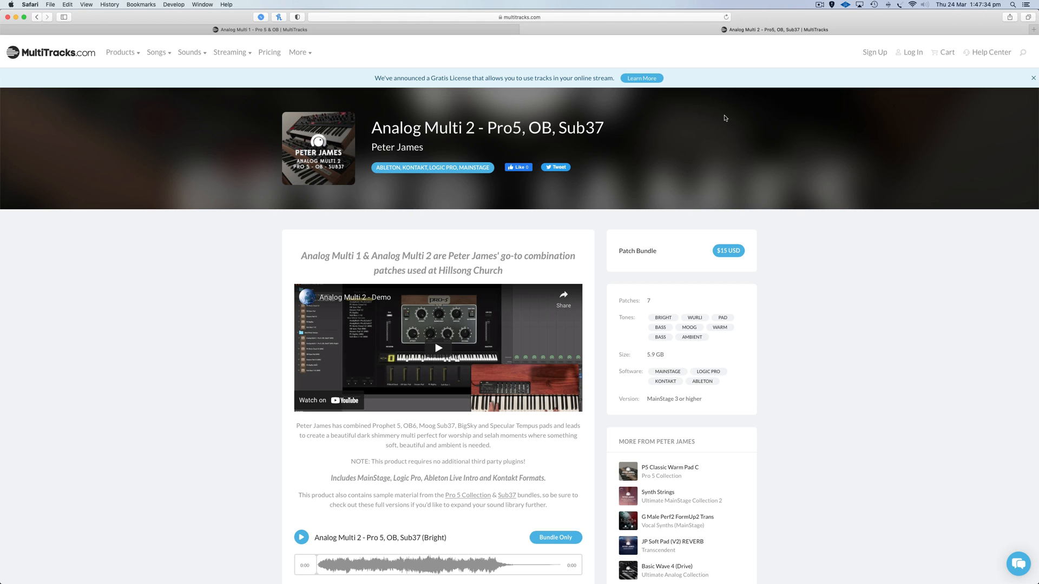
scroll(784, 187, down, 5)
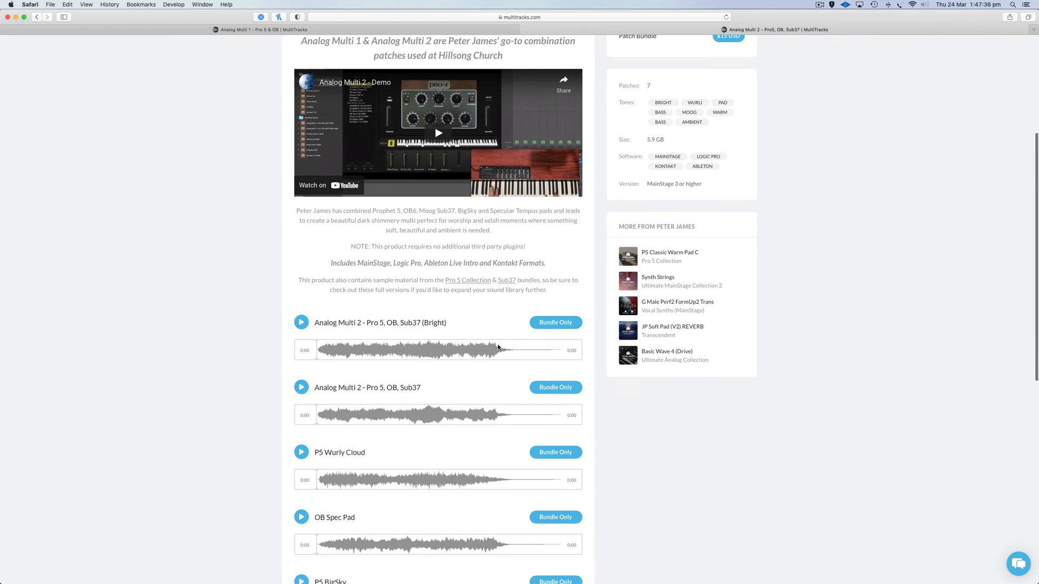
scroll(929, 300, up, 5)
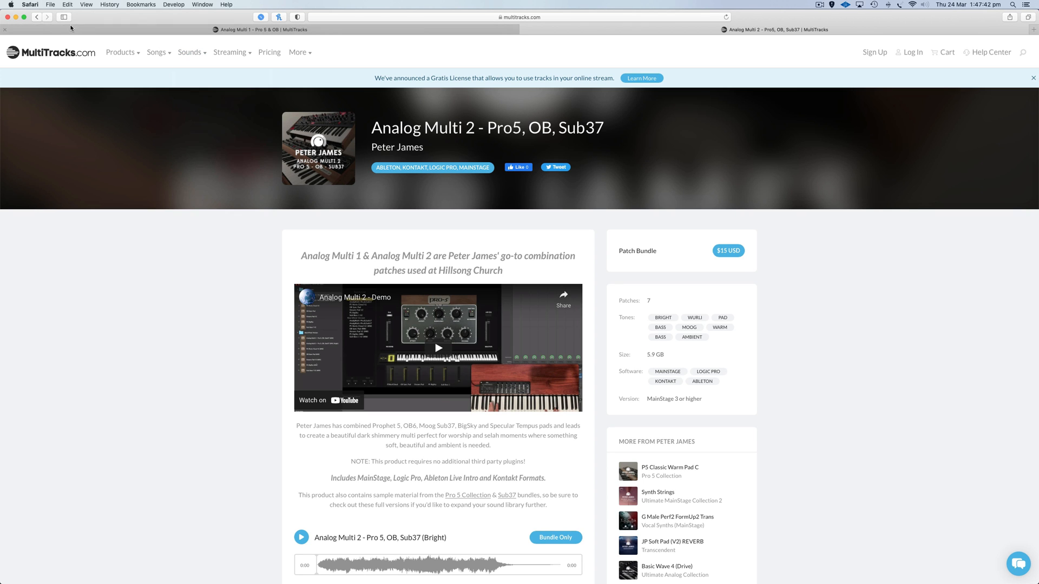
click(15, 17)
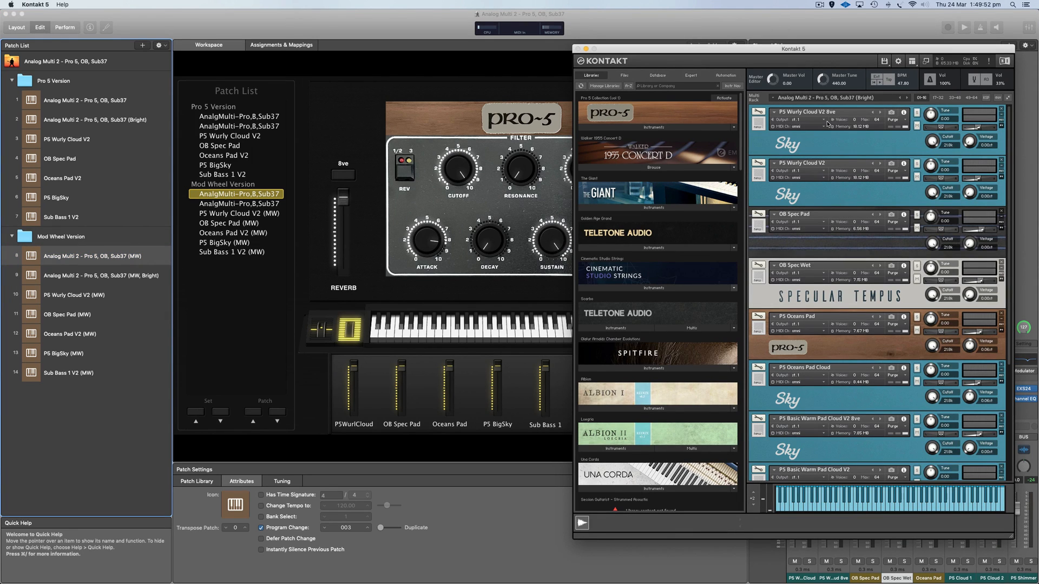
Review the instruments of the Analog Multi 2 (Bright) multi in Kontakt, and switch to MainStage.
scroll(828, 123, down, 5)
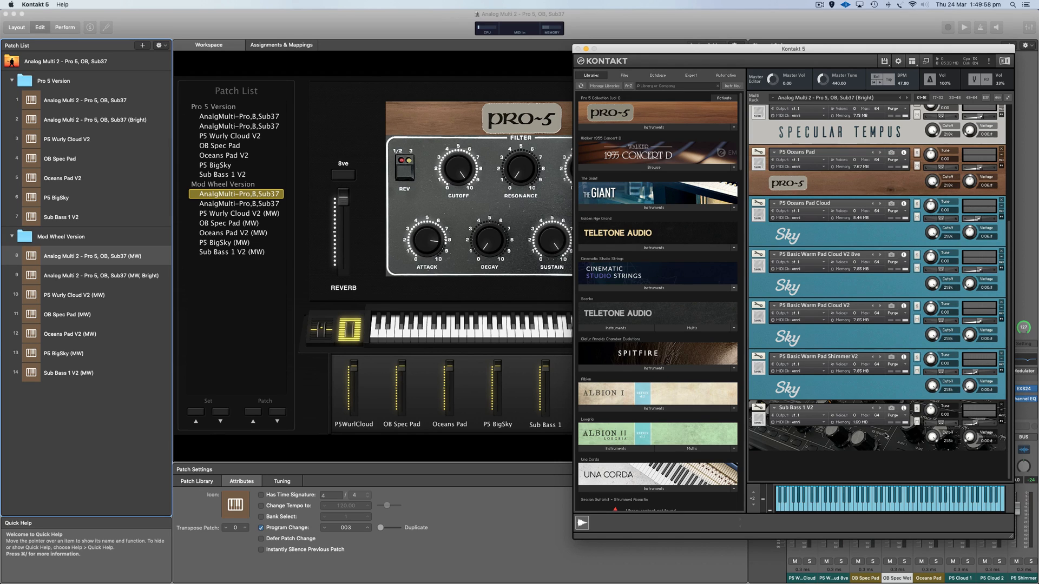
scroll(872, 310, up, 1)
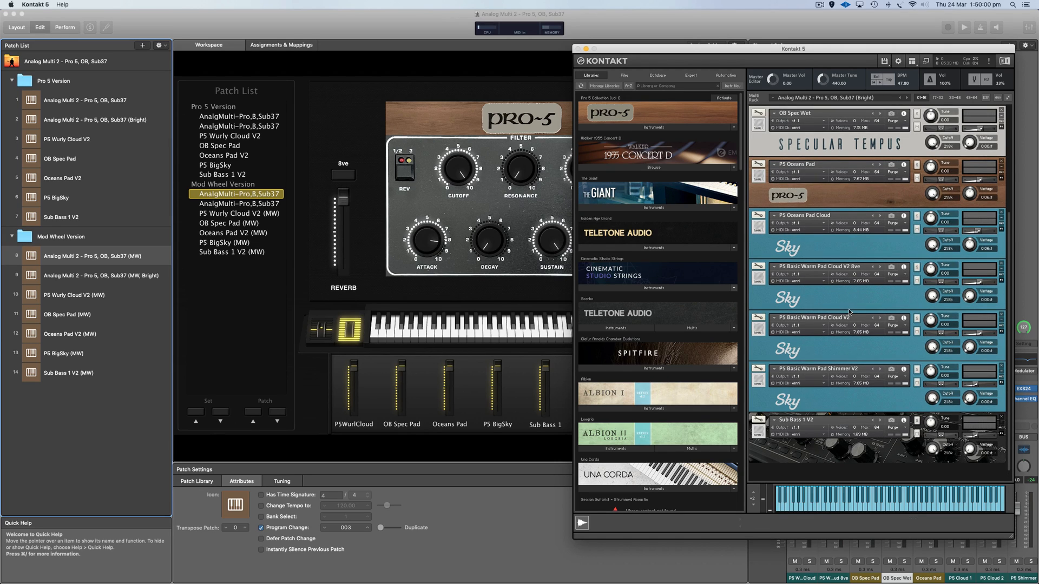
scroll(848, 318, up, 5)
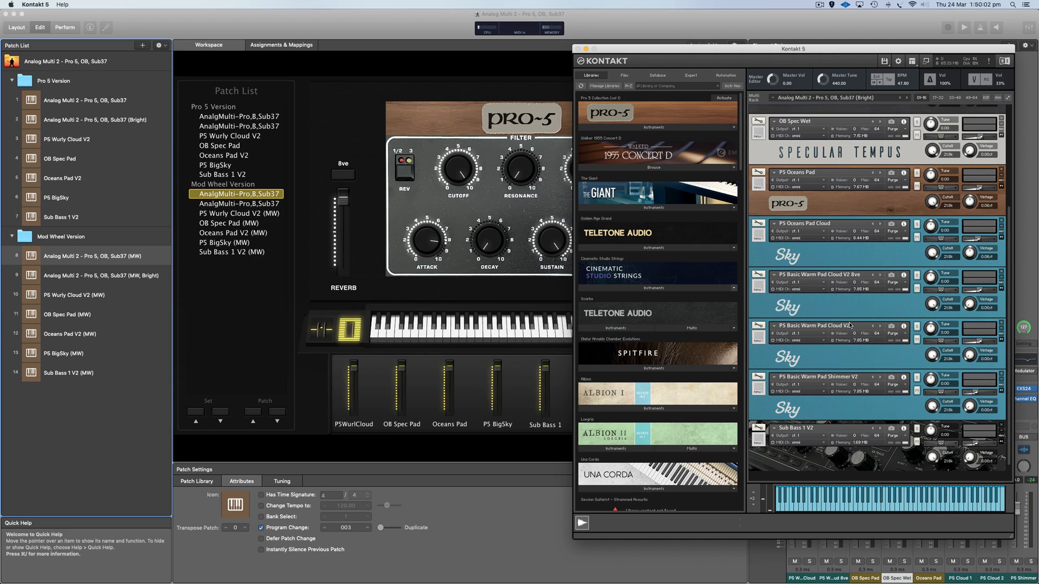
scroll(850, 325, up, 2)
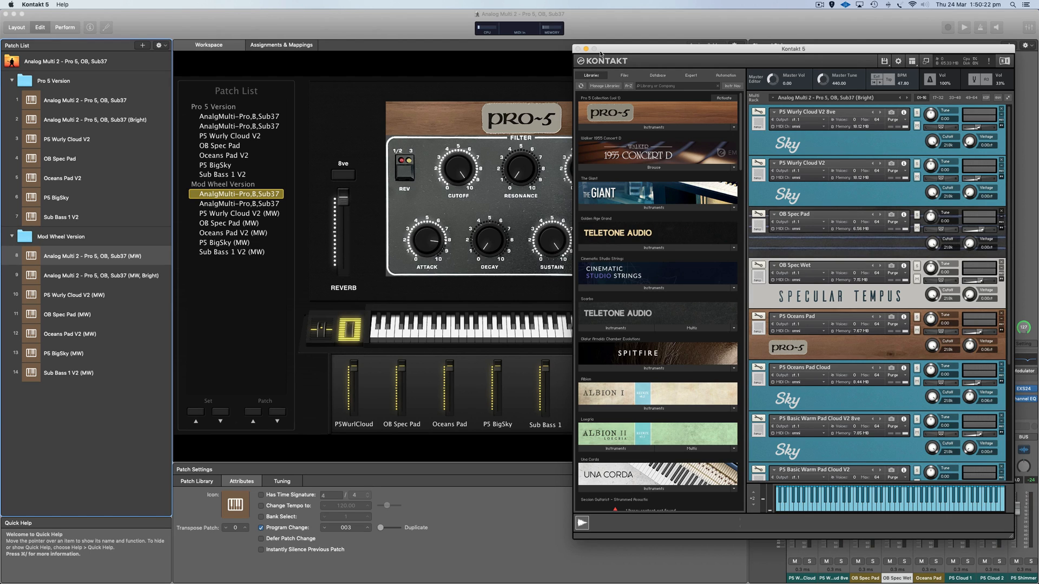
click(601, 26)
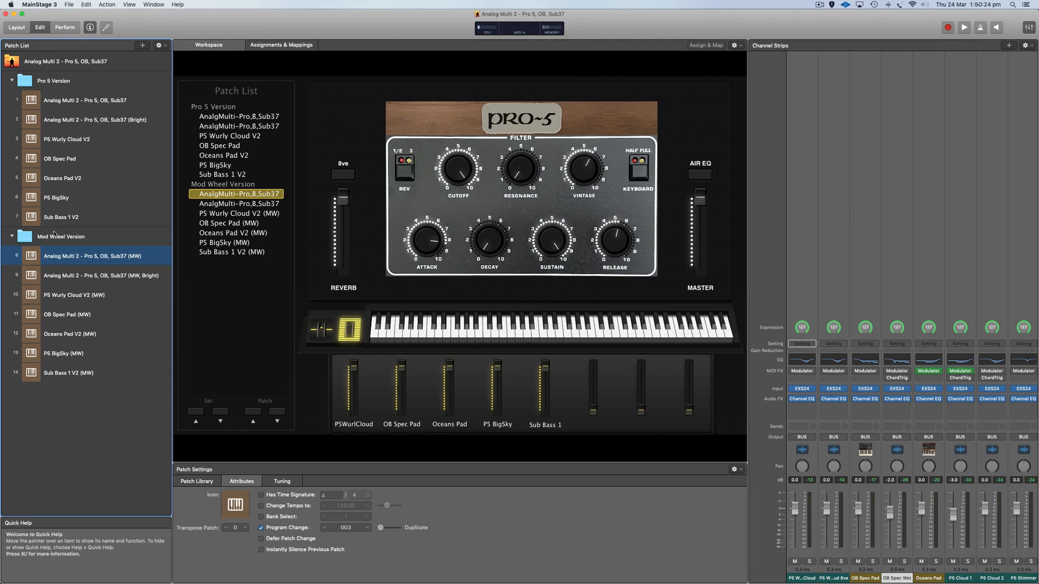
Look at the Pro 5 Version and Mod Wheel Version sets, and load the Analog Multi 2 - Pro 5, OB, Sub37 (MW) patch.
click(49, 81)
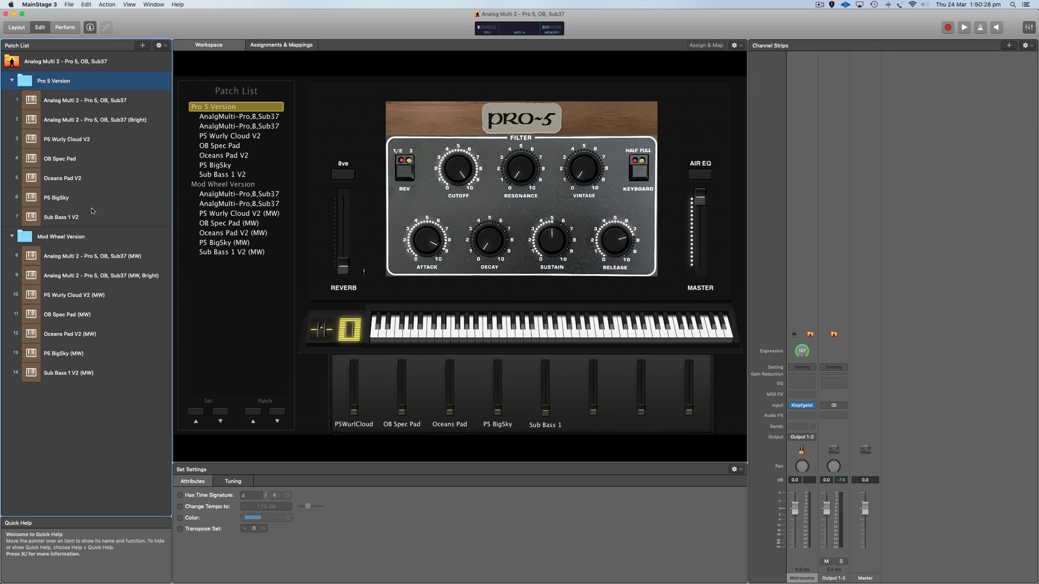
click(454, 174)
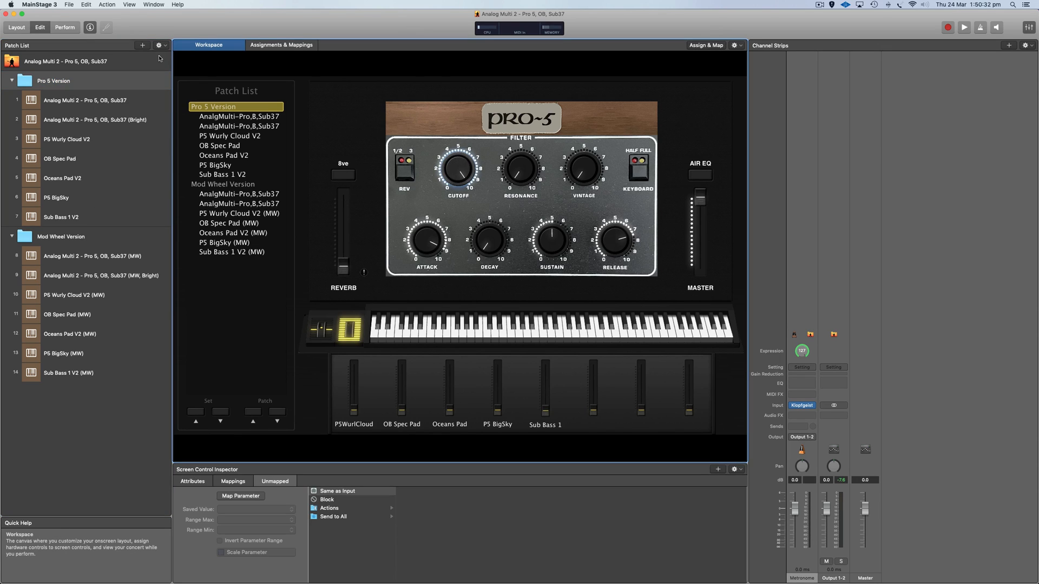
click(66, 237)
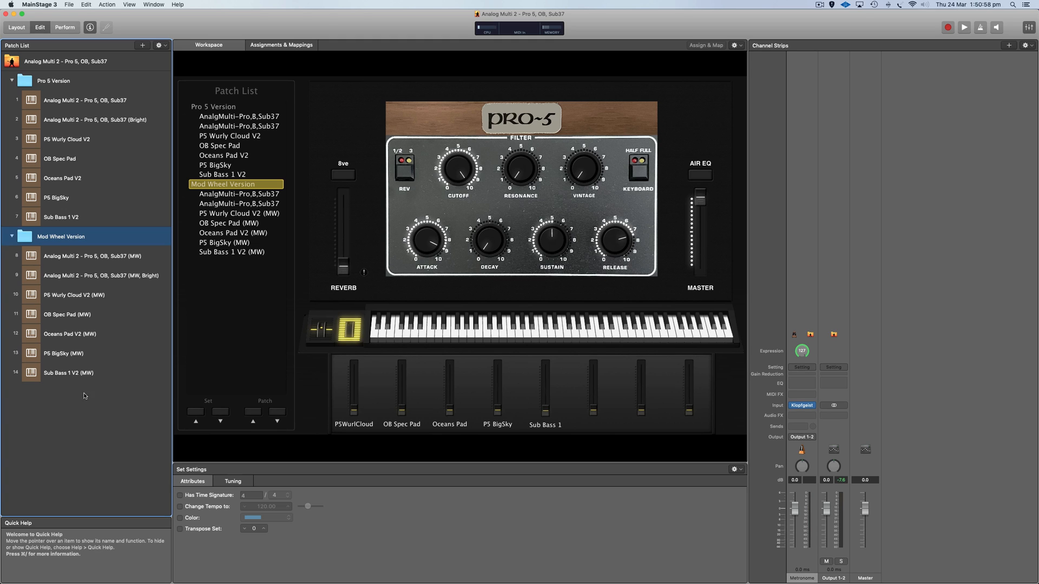
click(100, 261)
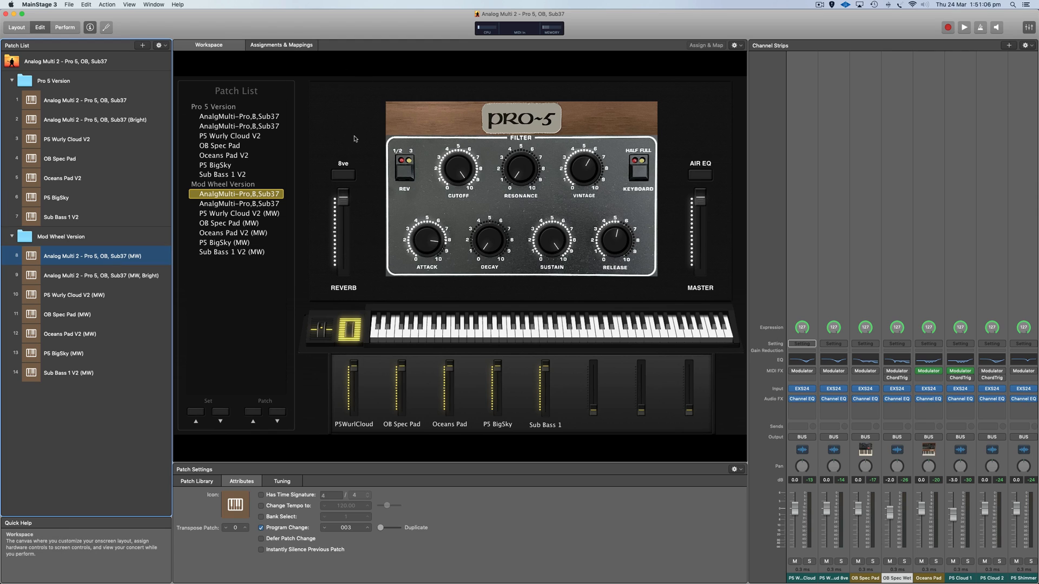
Turn on the 8ve switch, and toggle the Air EQ on and off to compare the sound.
click(337, 176)
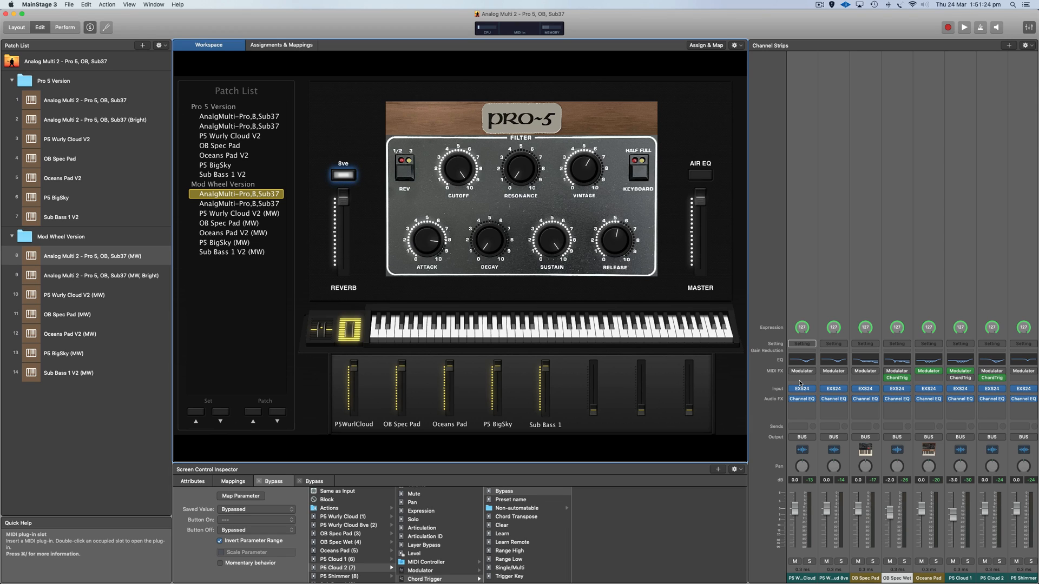
click(700, 175)
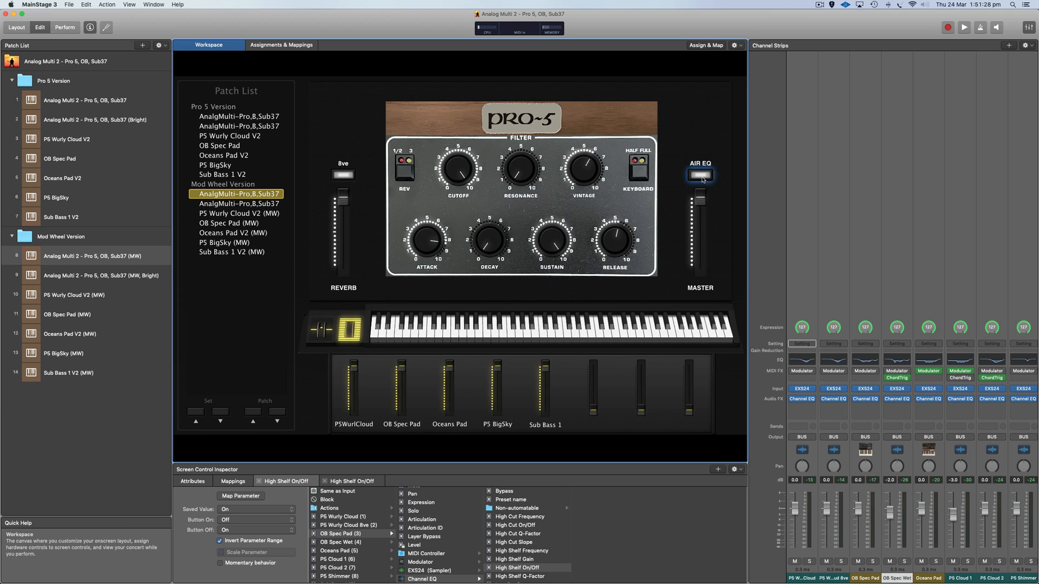
click(702, 179)
mouse_move(908, 375)
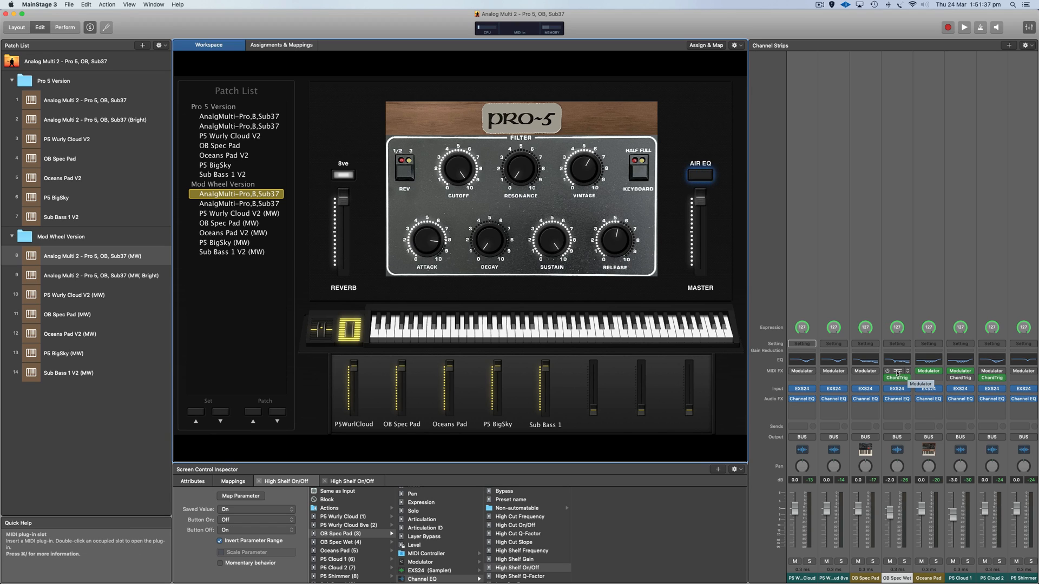
click(704, 177)
click(704, 178)
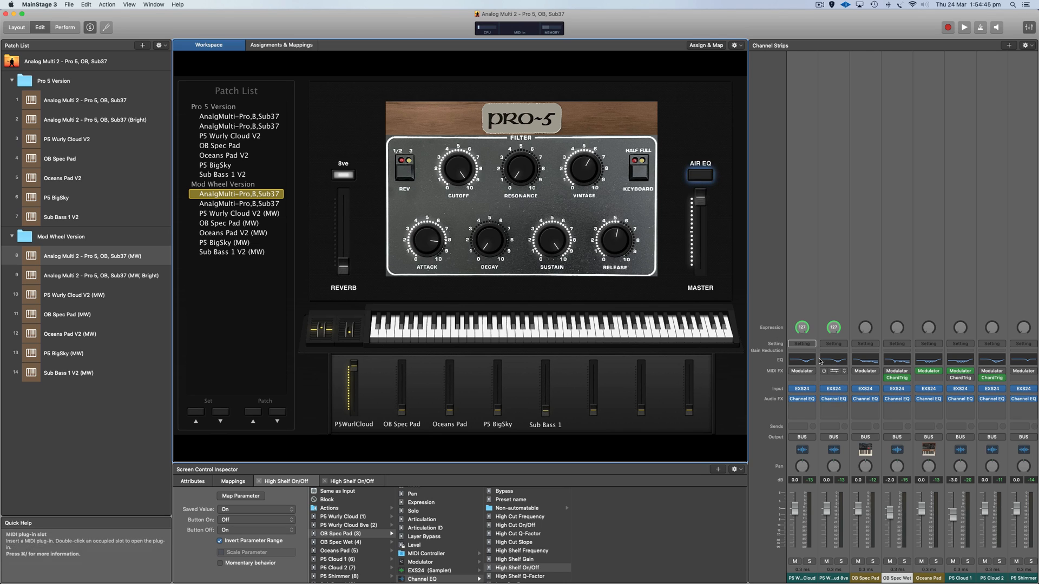
Select the P5 Wurly Cloud 8ve channel strip, and audition the OB Spec Pad layer with 8ve on while toggling the Air EQ on and off.
click(840, 451)
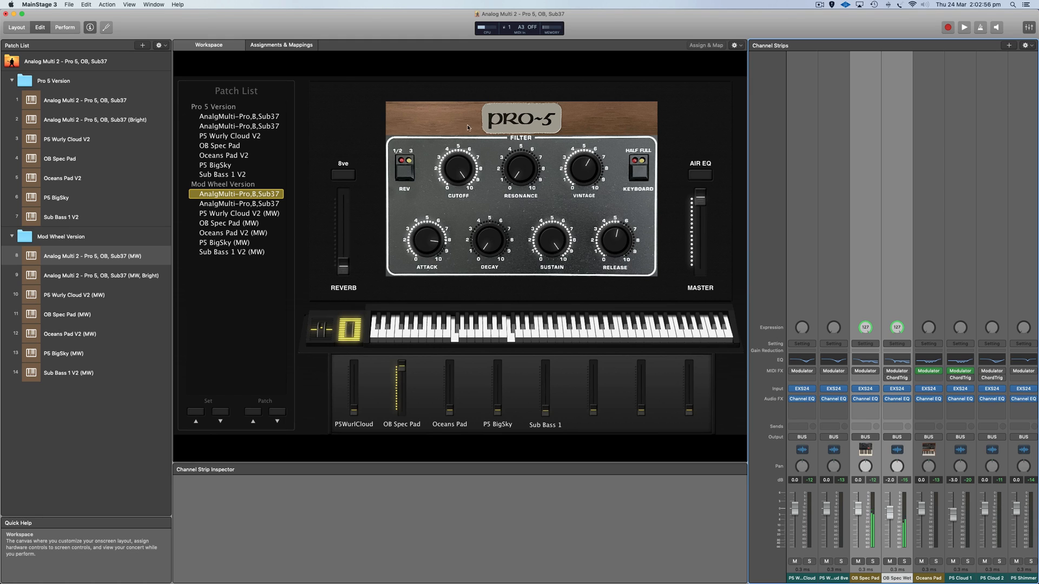
click(342, 176)
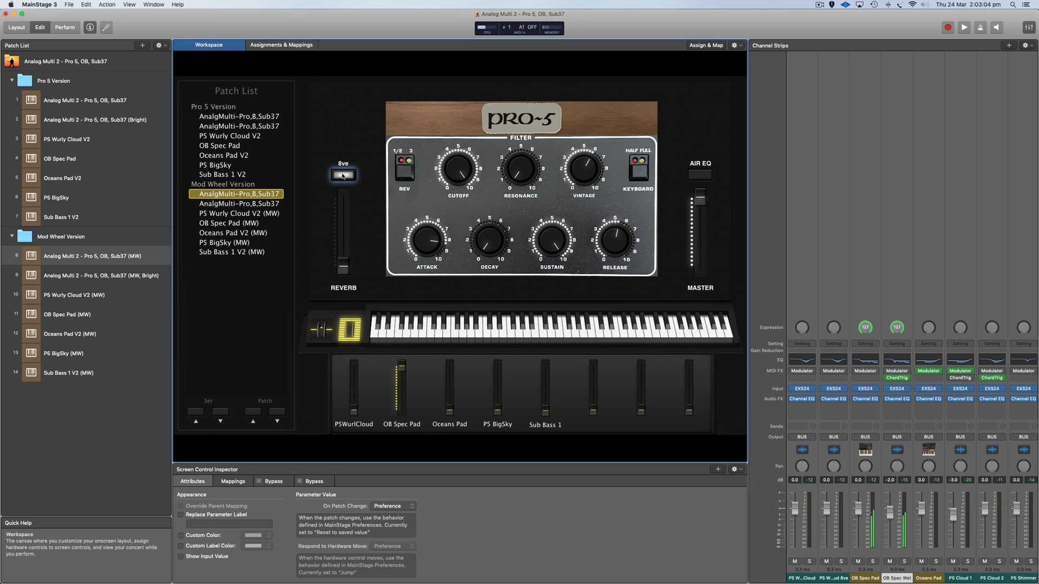
click(695, 176)
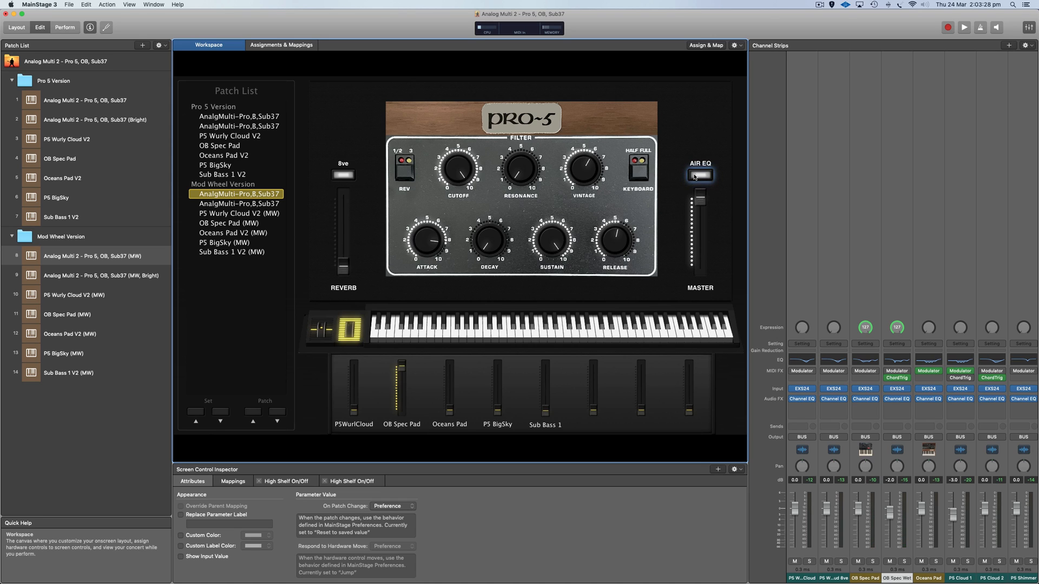
click(694, 175)
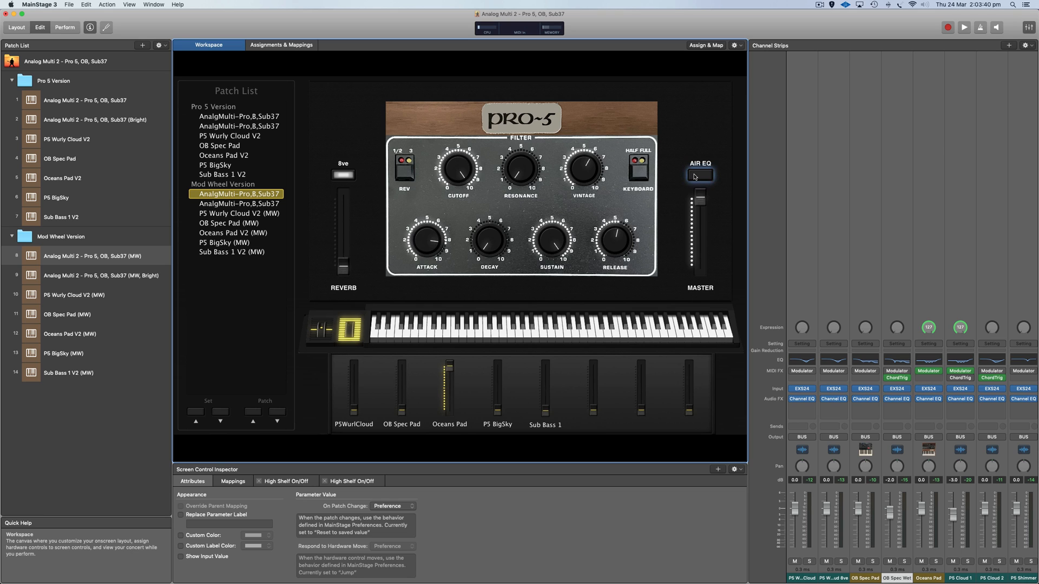
Select the Oceans Pad and P5 Cloud 1 channel strips together.
scroll(938, 428, right, 2)
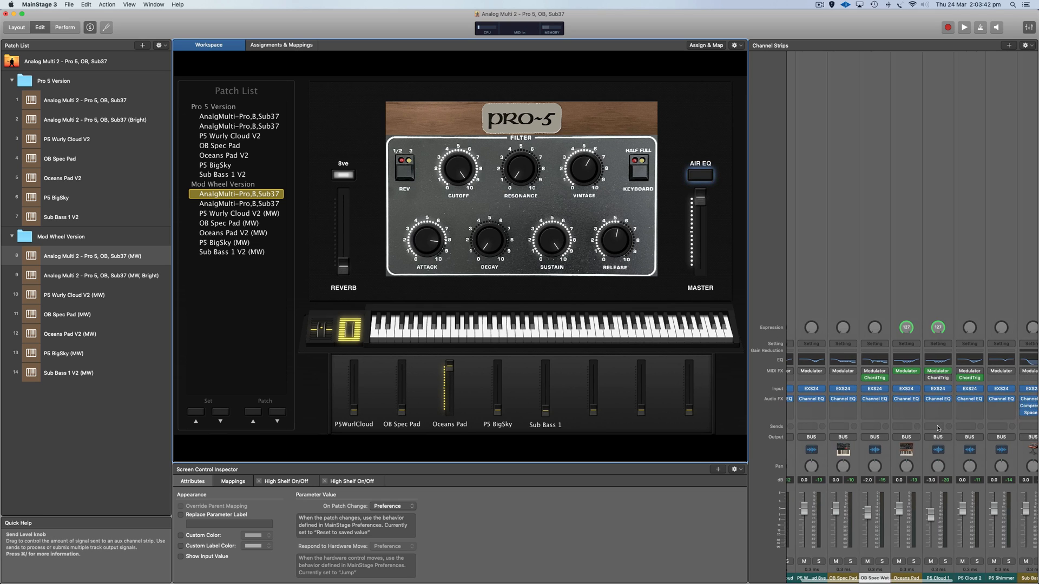
scroll(938, 428, right, 1)
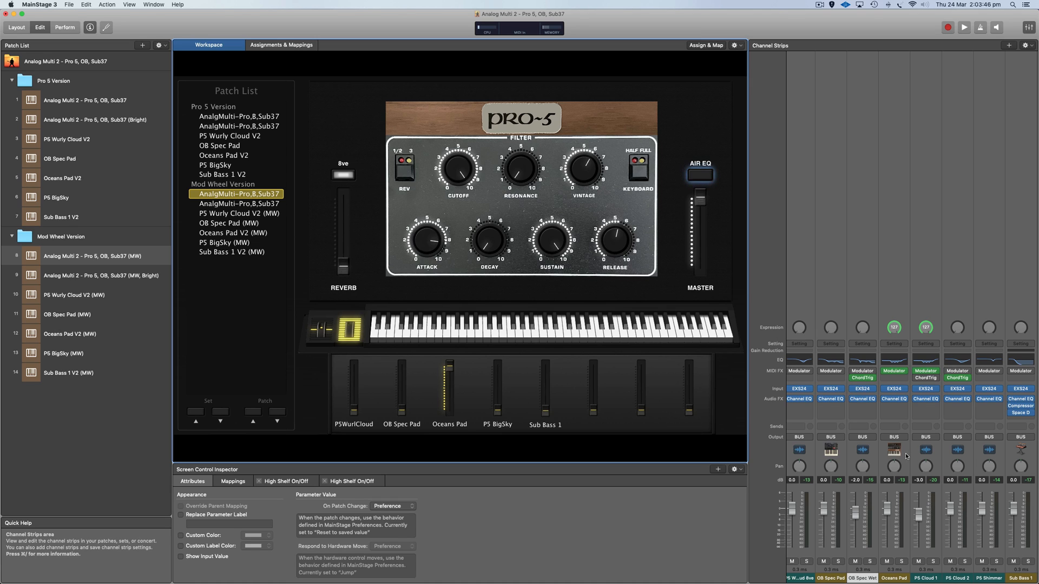
drag(906, 454, 936, 454)
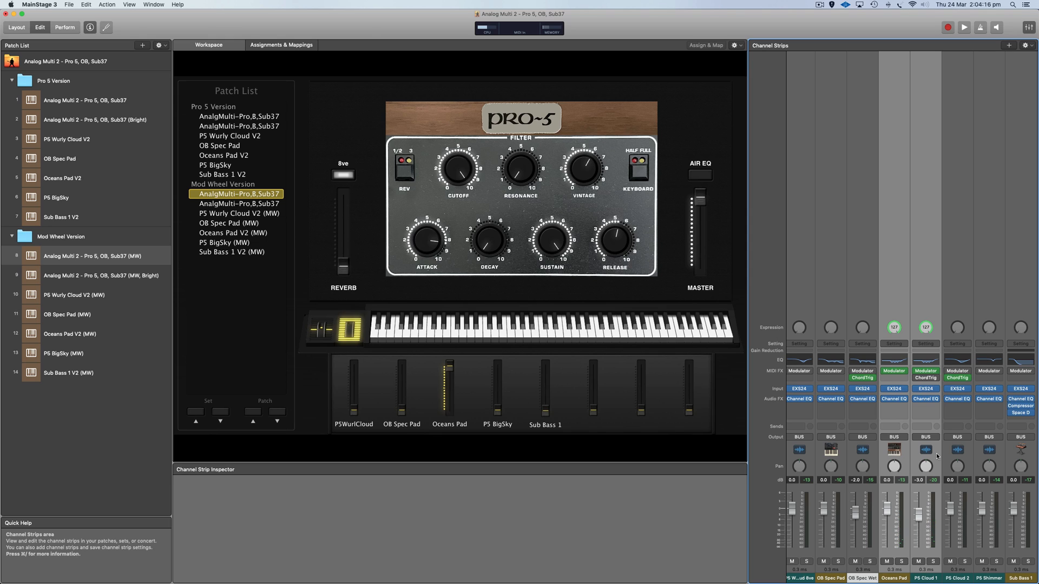
Turn the 8ve switch off and back on to compare the P5 BigSky layer with and without it.
scroll(936, 457, right, 2)
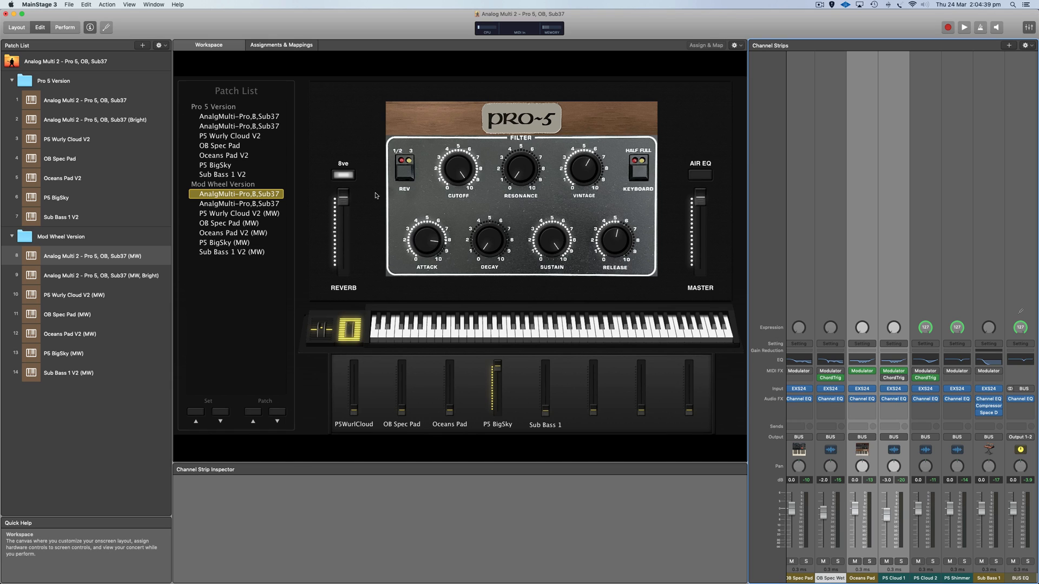
click(343, 179)
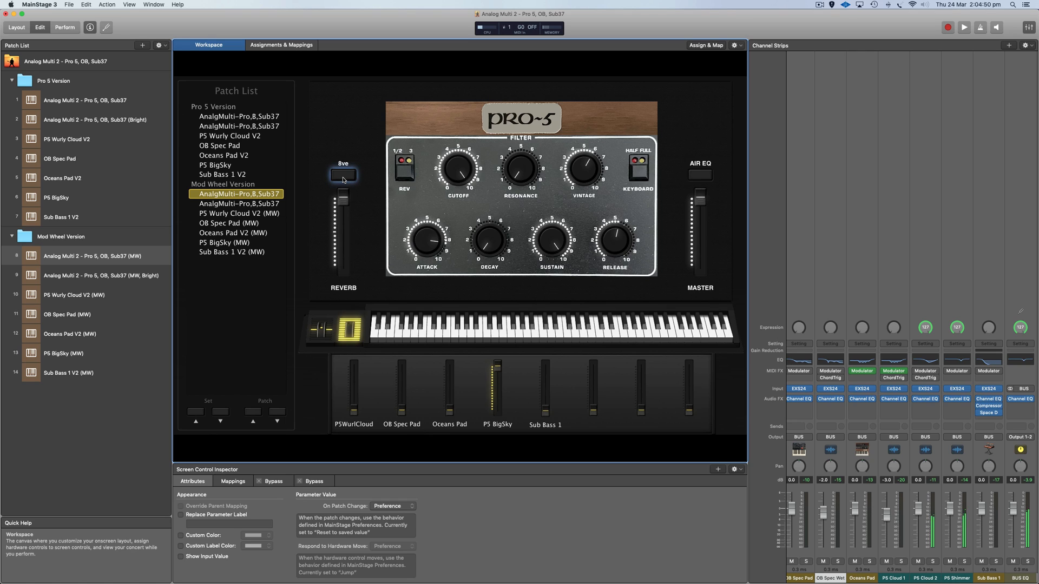
click(343, 179)
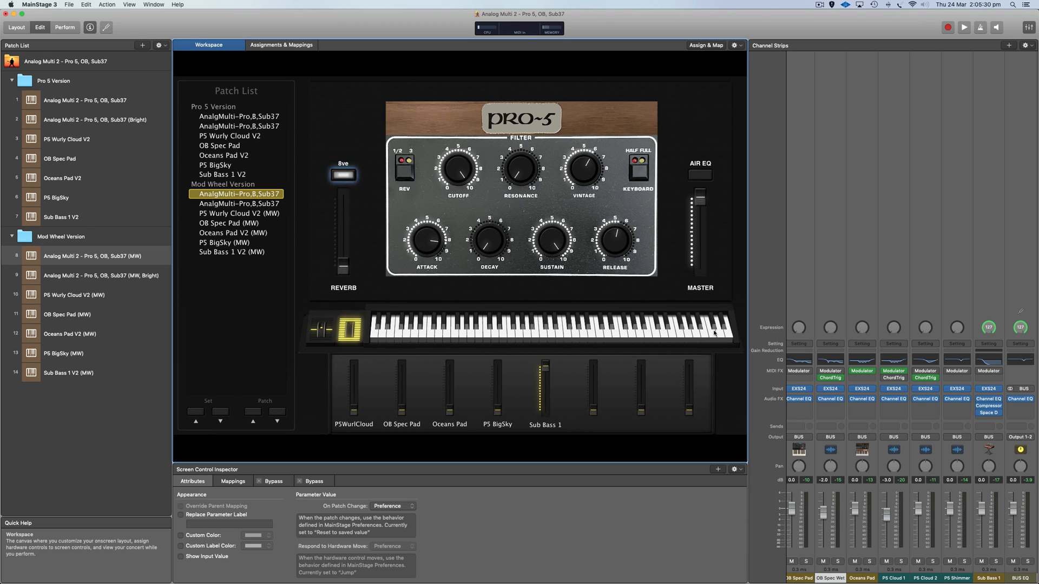
Inspect the Sub Bass 1 channel strip's key range in the Layer Editor, and return to its Channel Strip Library.
click(1003, 460)
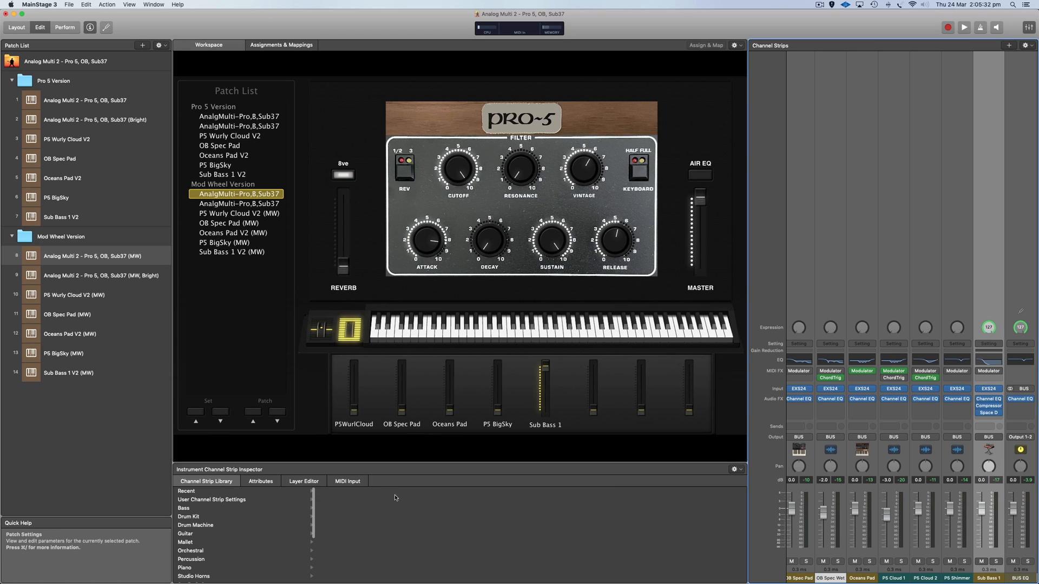
click(302, 484)
scroll(443, 506, up, 5)
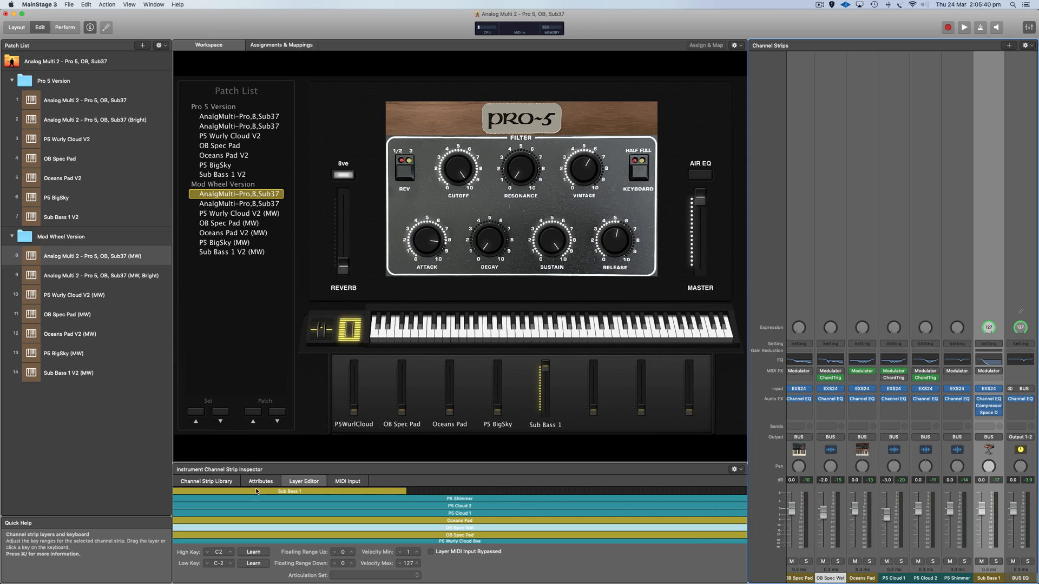
click(216, 486)
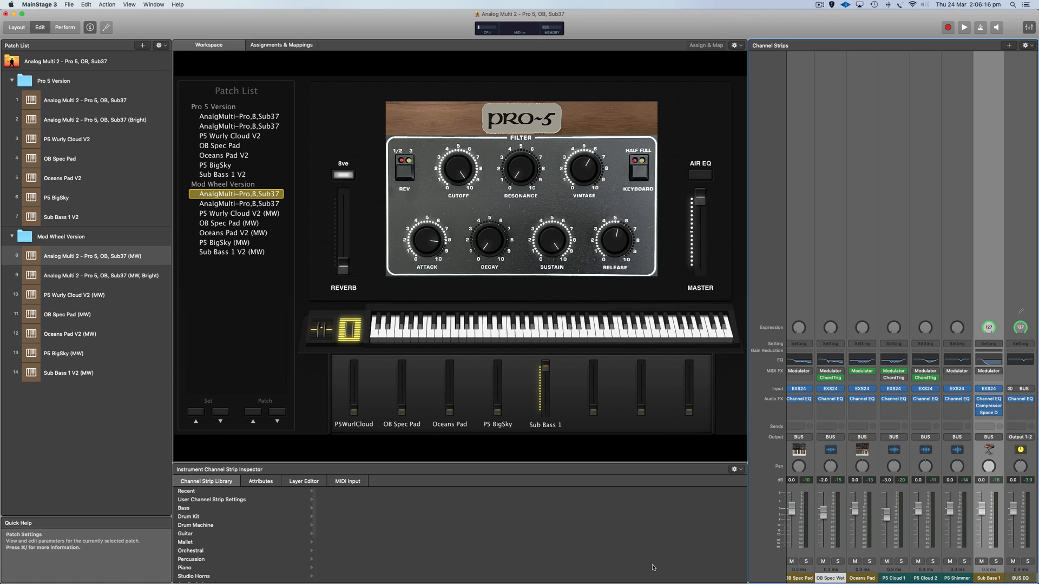
Set the Sub Bass 1 EXS24 instrument's keyboard mode to mono, and close the plug-in window.
click(989, 389)
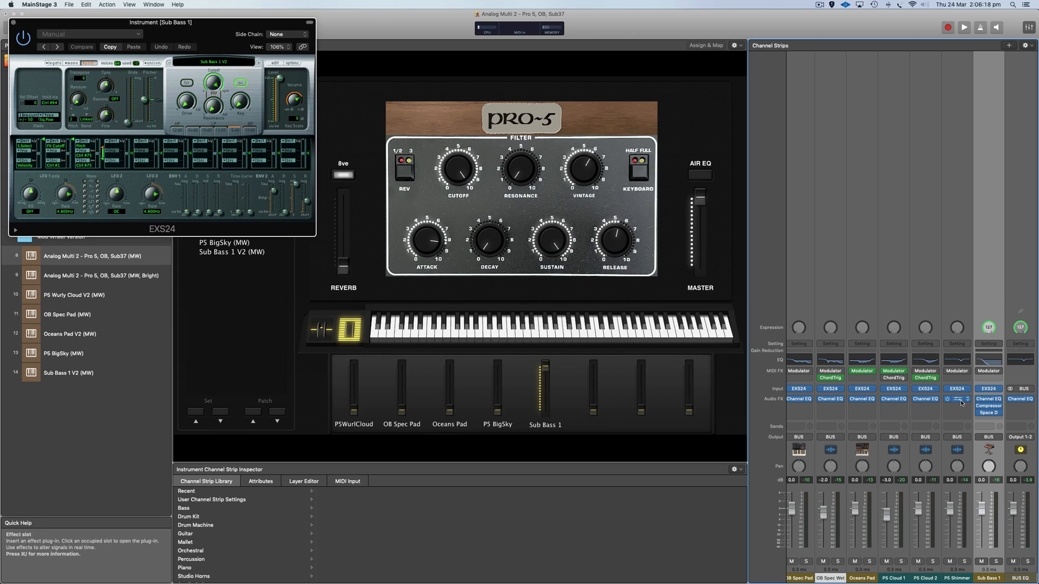
click(94, 64)
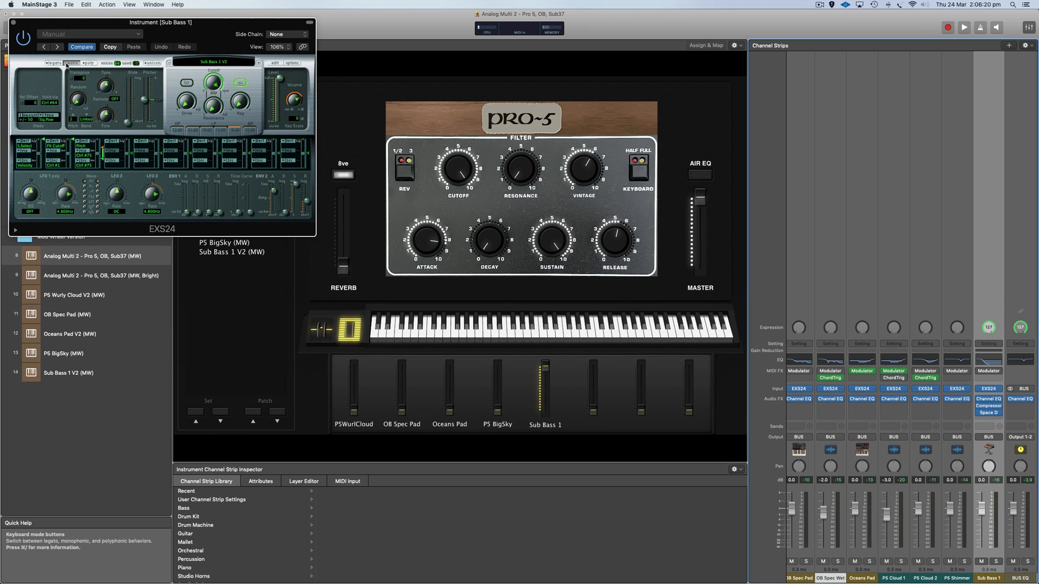
click(14, 23)
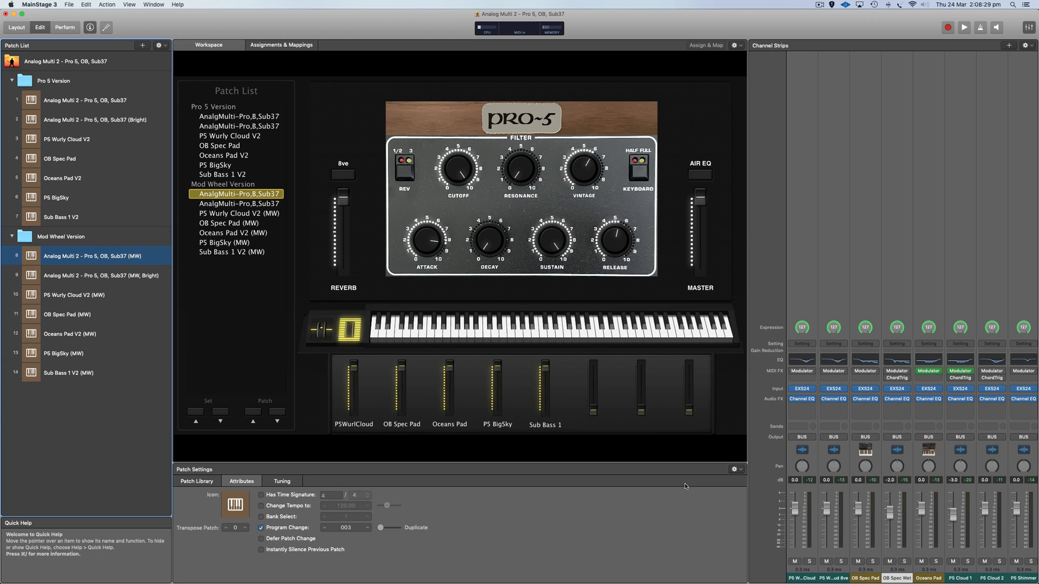
Copy both P5 Wurly Cloud channel strips, including the 8ve one, from the P5 Wurly Cloud V2 (MW) patch.
click(120, 297)
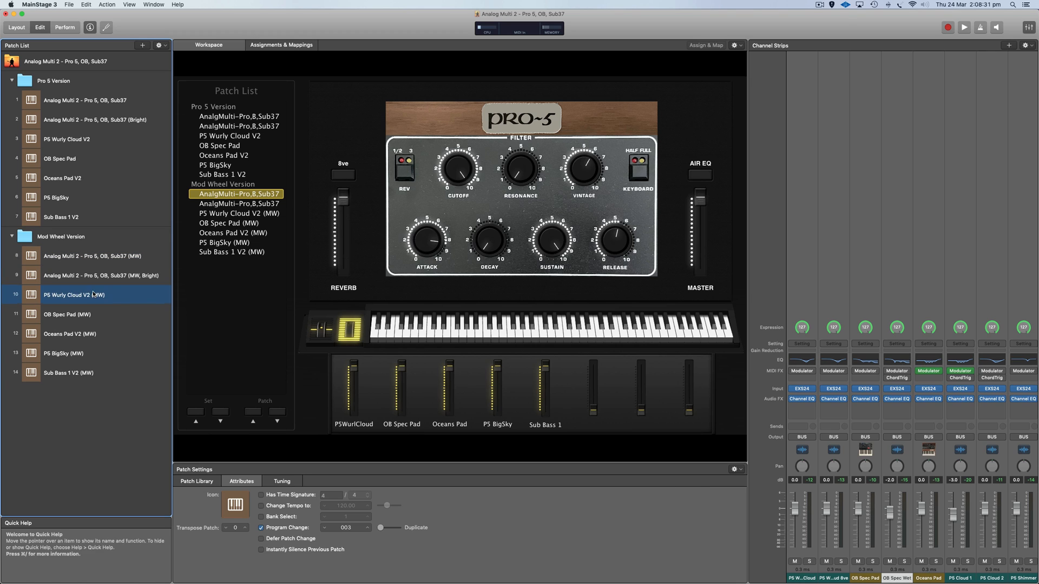
click(814, 454)
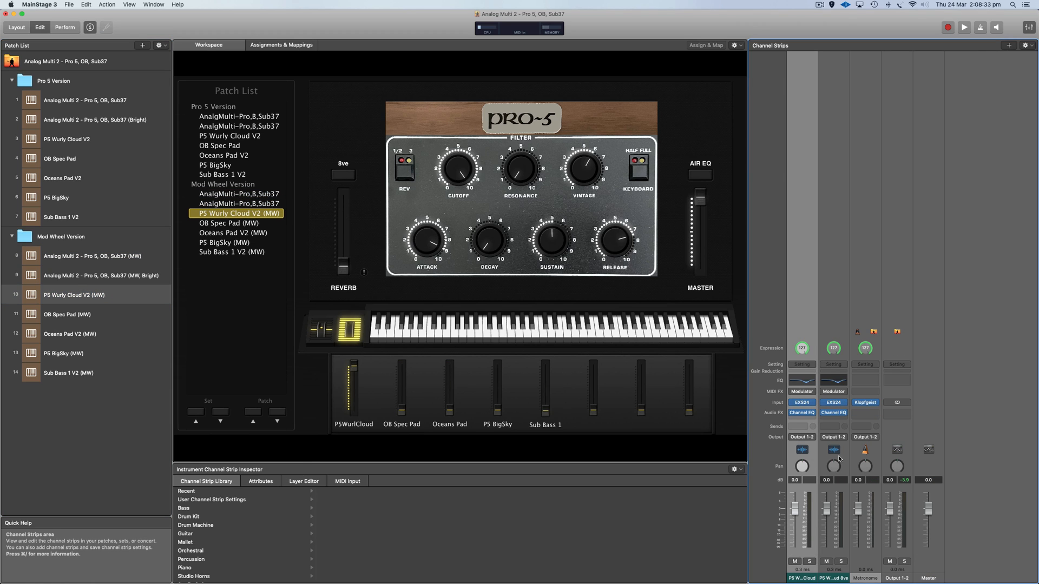
click(841, 458)
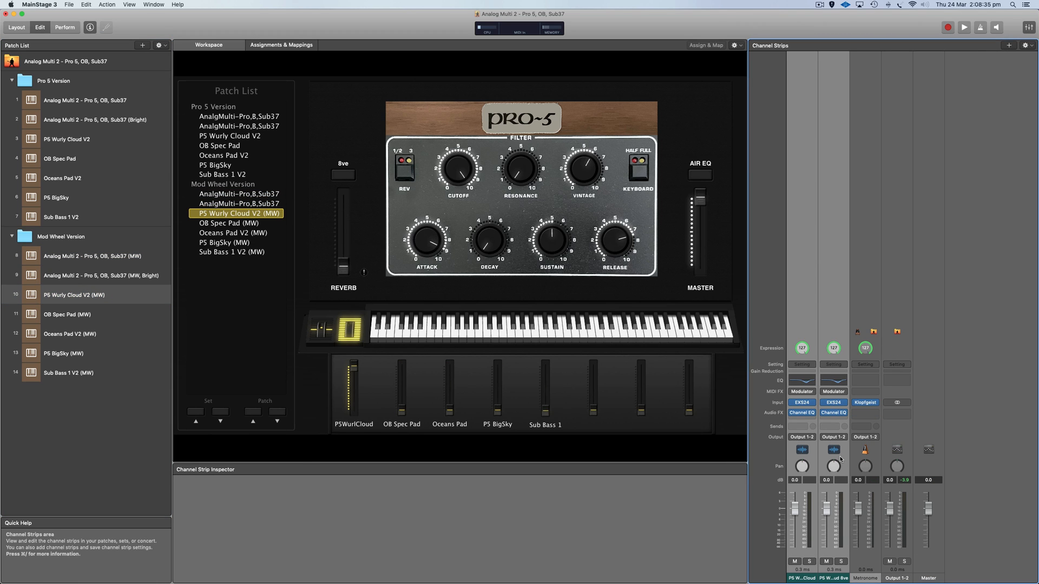
click(87, 5)
click(89, 6)
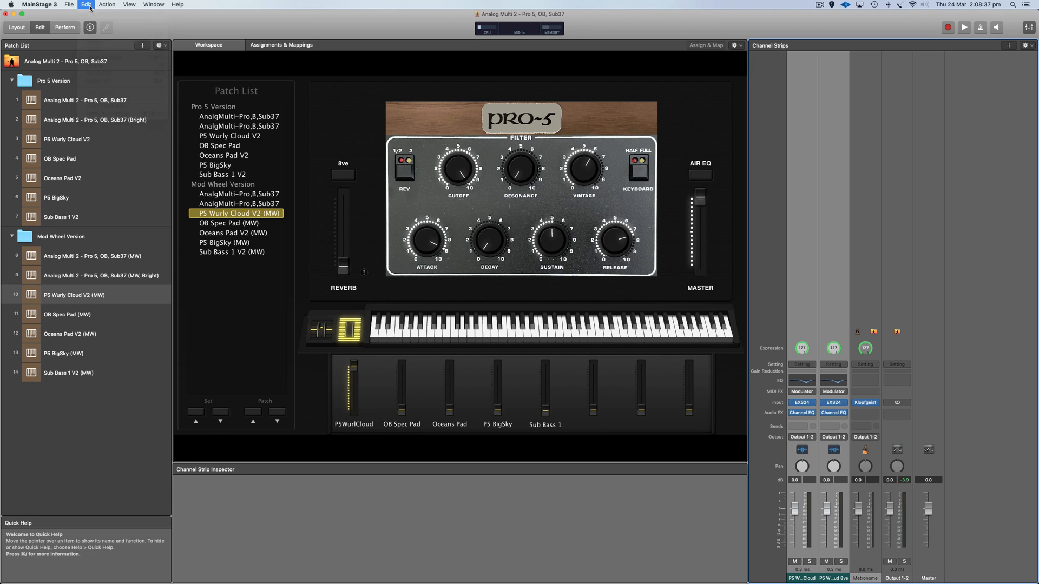
Paste the copied strips after the first P5 Wurly Cloud channel strip in the Pro 5 Version's Analog Multi 2 - Pro 5, OB, Sub37 patch.
click(76, 102)
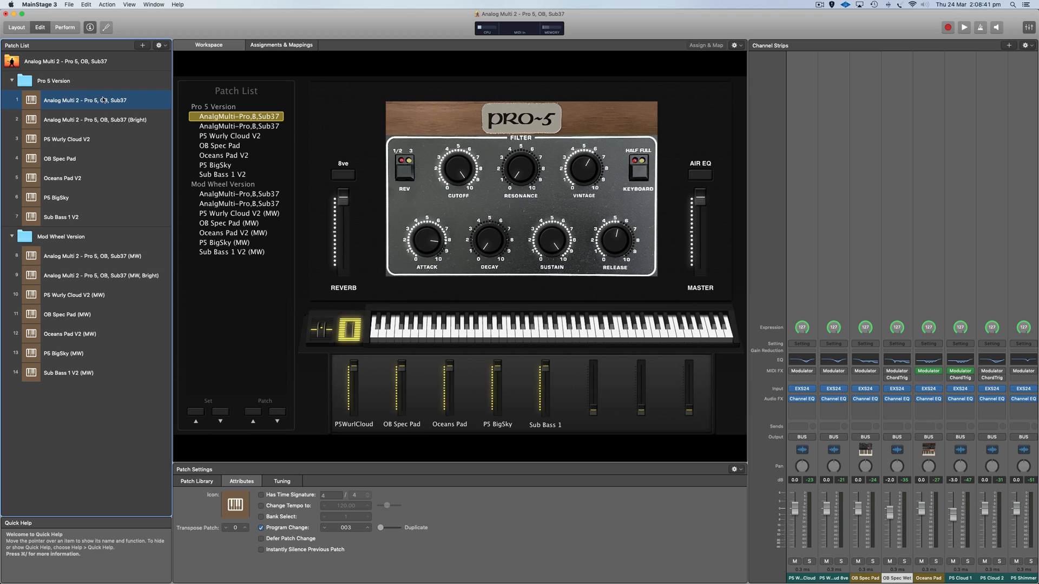
click(811, 450)
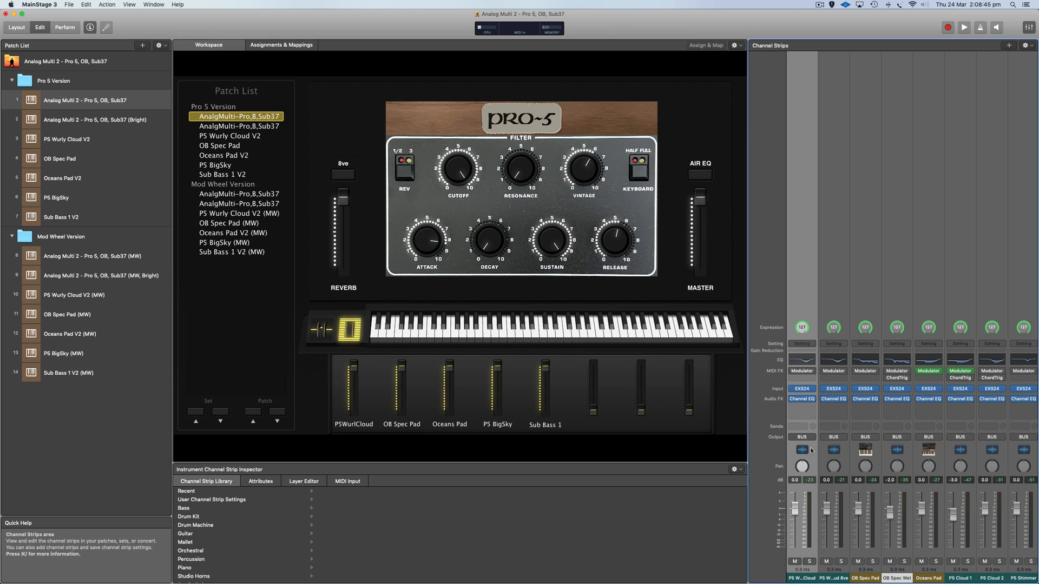
key(super+v)
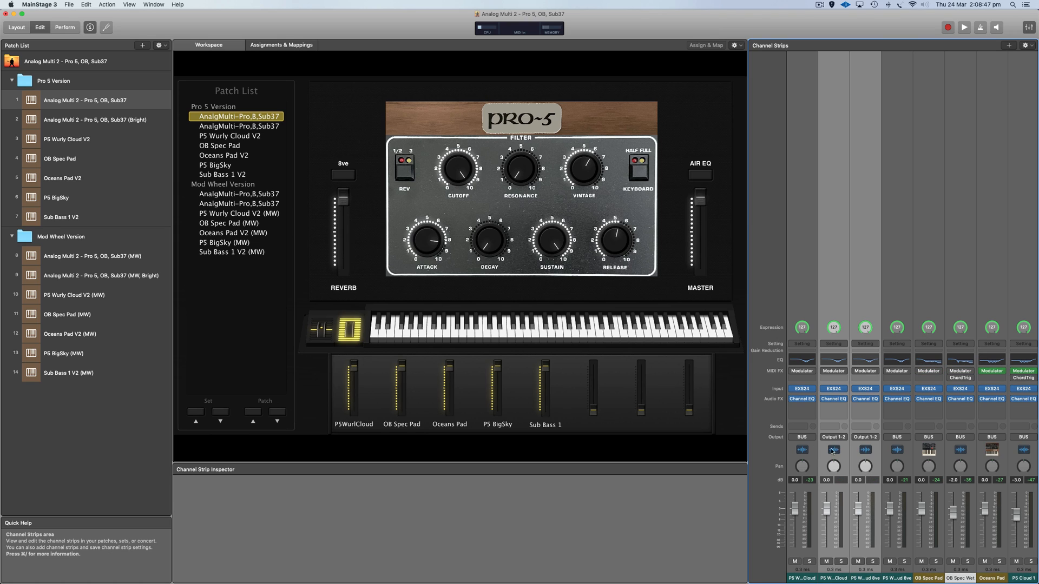
Move the original BUS-routed P5 Wurly Cloud channel strip behind the two pasted strips, next to the original 8ve strip.
drag(812, 453, 843, 456)
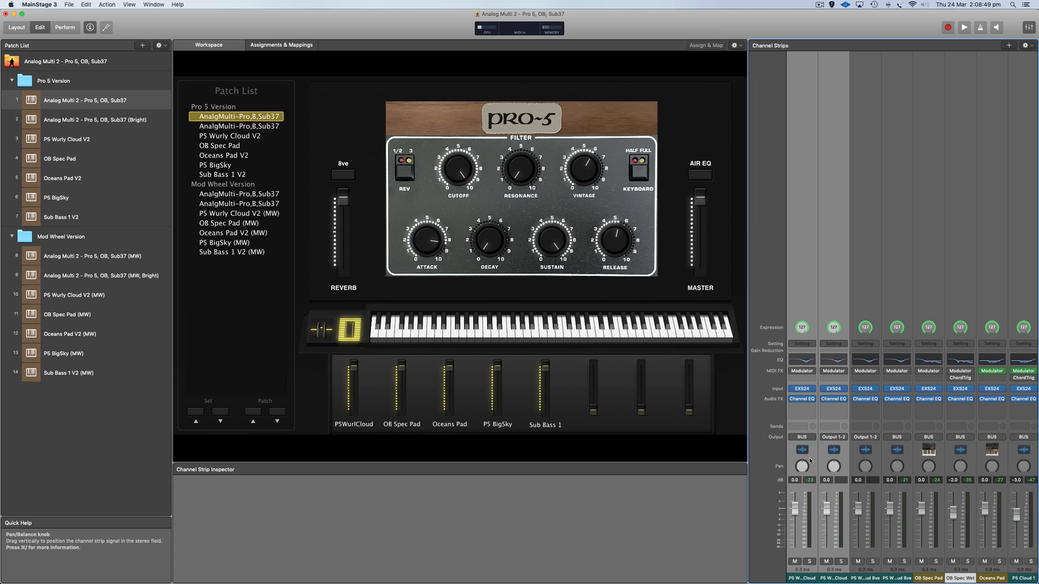
click(811, 462)
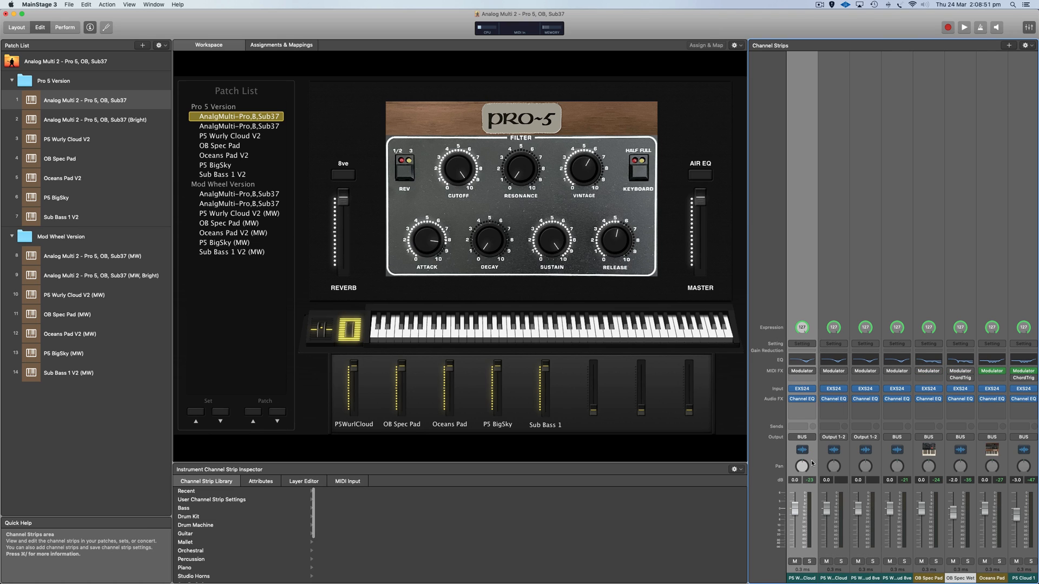
drag(812, 462, 876, 464)
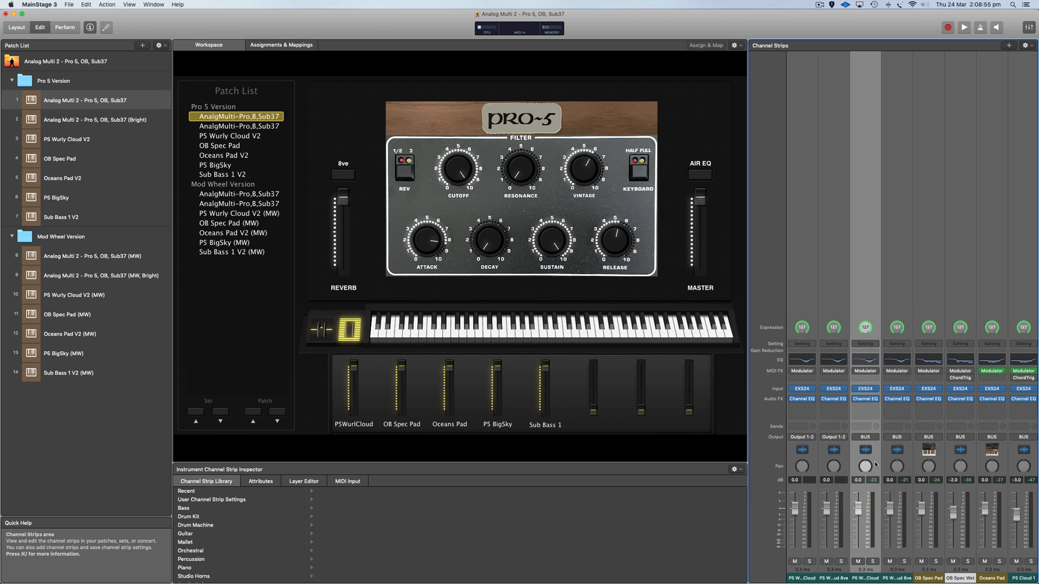